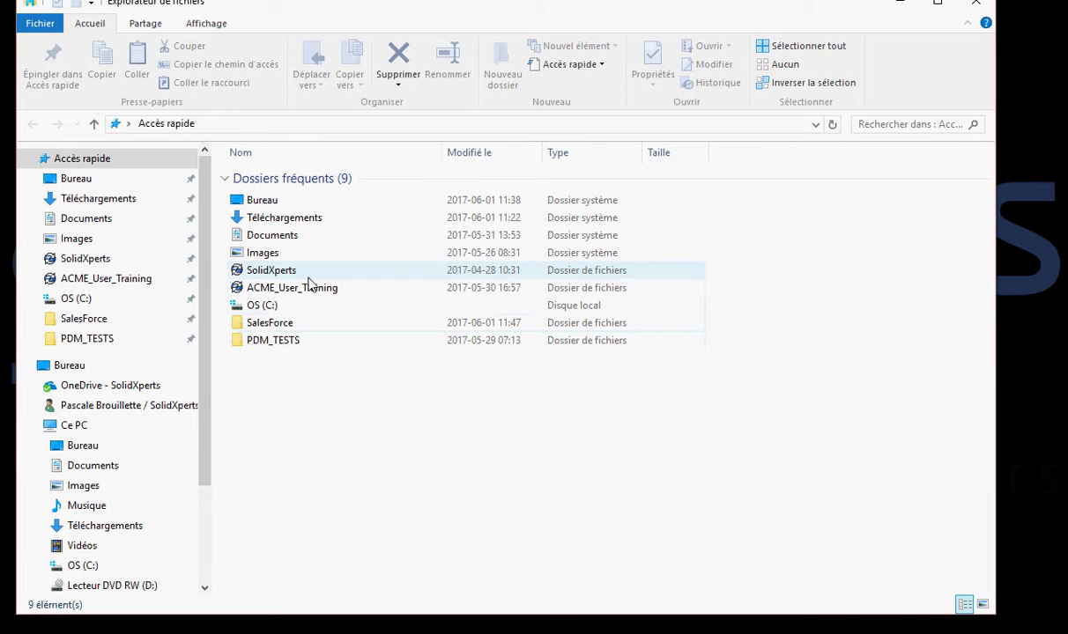
Open the ACME_User_Training vault from Quick access and show its list of saved searches.
{"action": "left_click", "coordinate": [310, 289]}
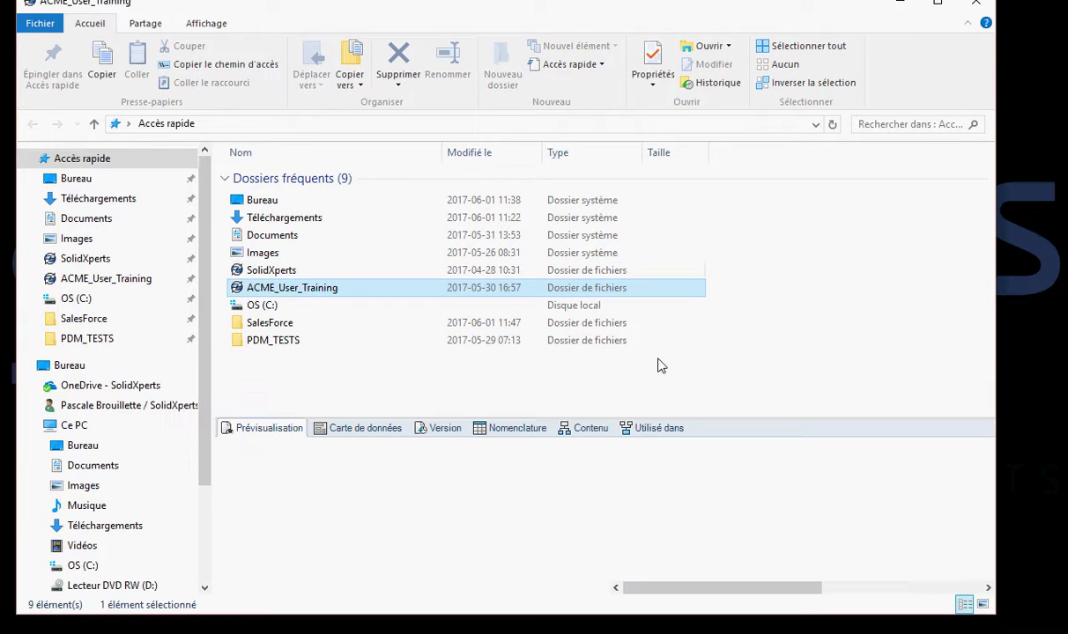
{"action": "key", "text": "Return"}
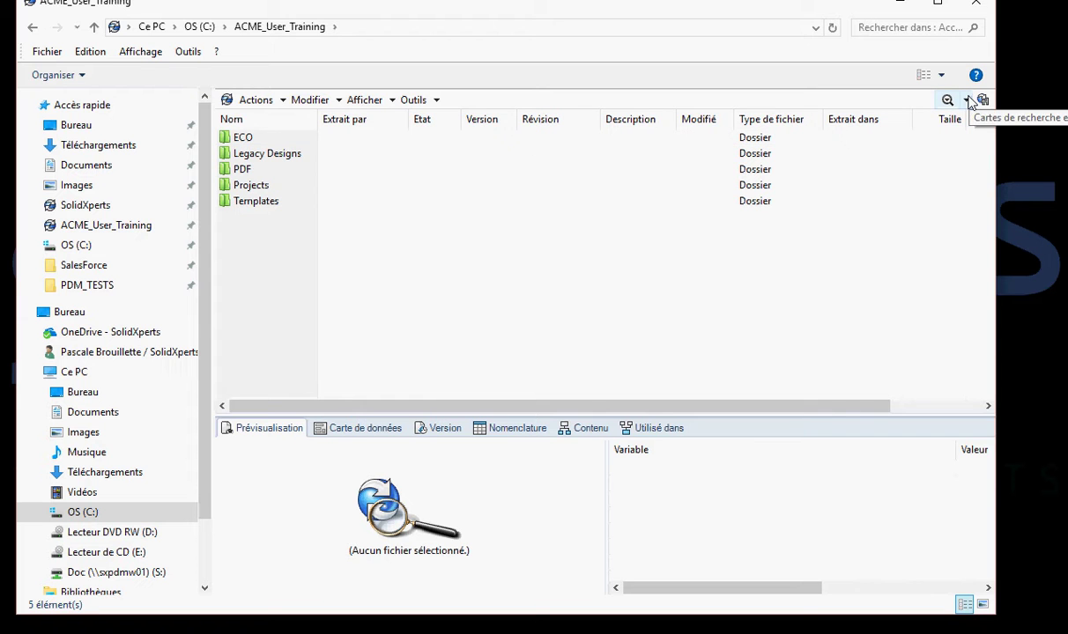
{"action": "left_click", "coordinate": [968, 101]}
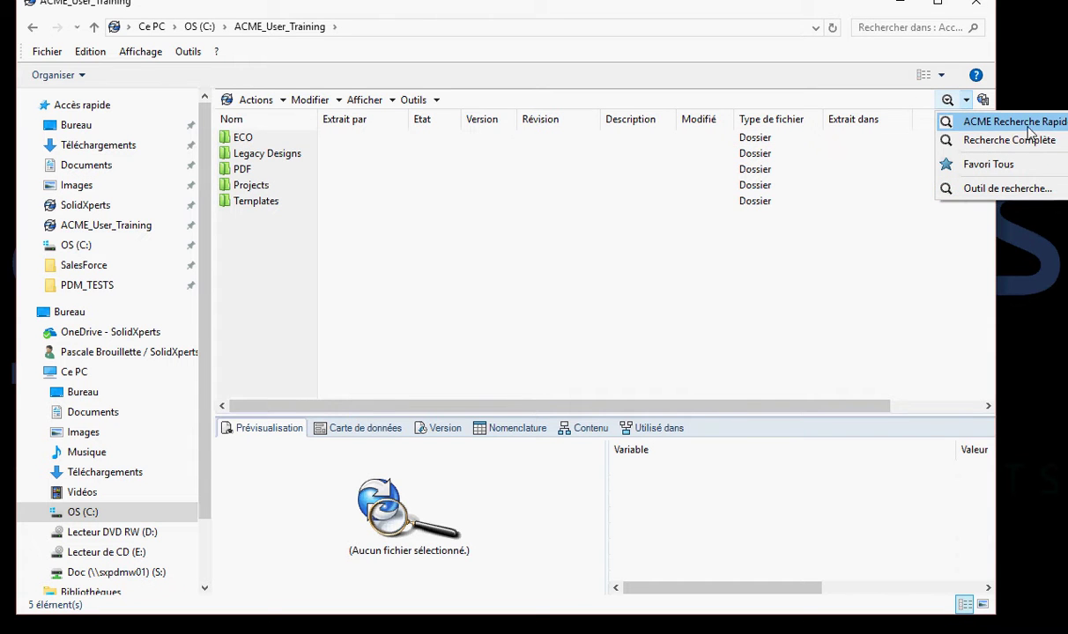
Open the Recherche Complète form in the search tool and switch off Display folders.
{"action": "left_click", "coordinate": [996, 189]}
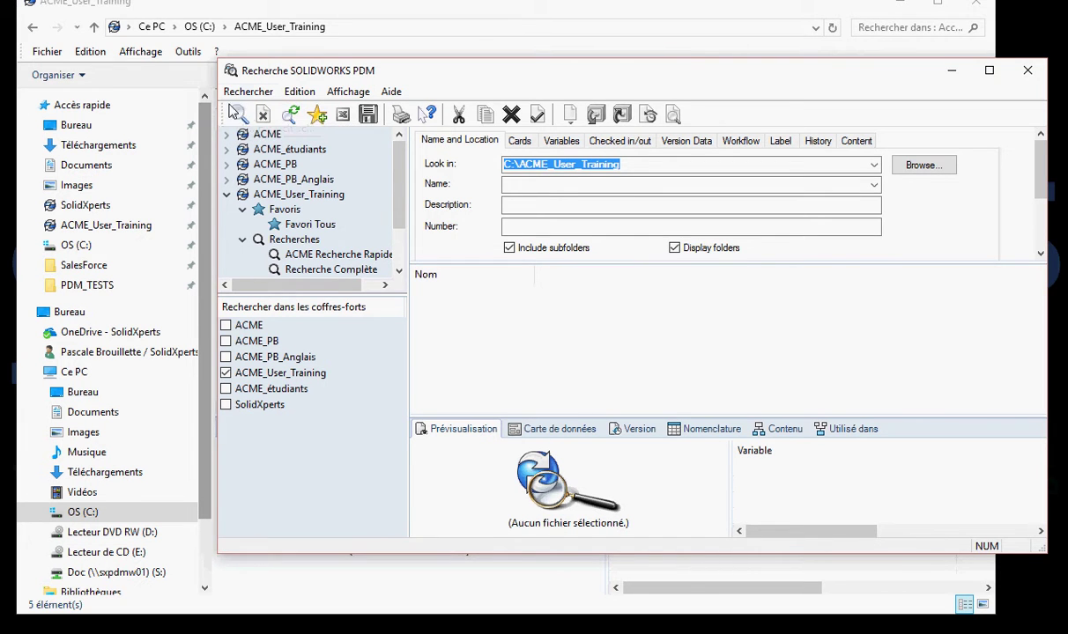
{"action": "left_click", "coordinate": [238, 120]}
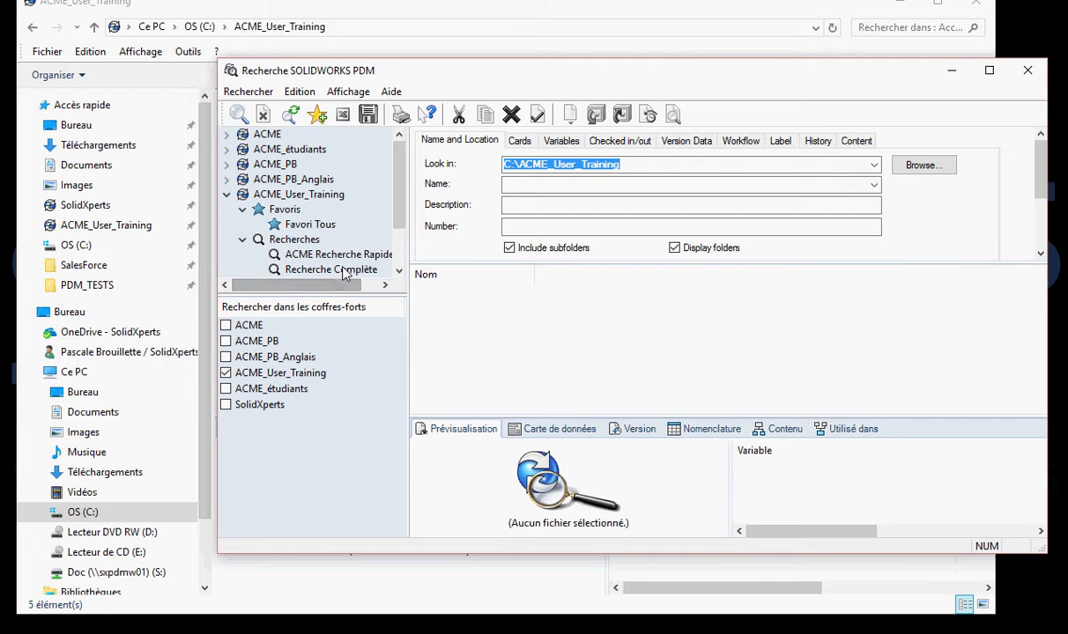
{"action": "left_click", "coordinate": [291, 272]}
{"action": "left_click", "coordinate": [564, 227]}
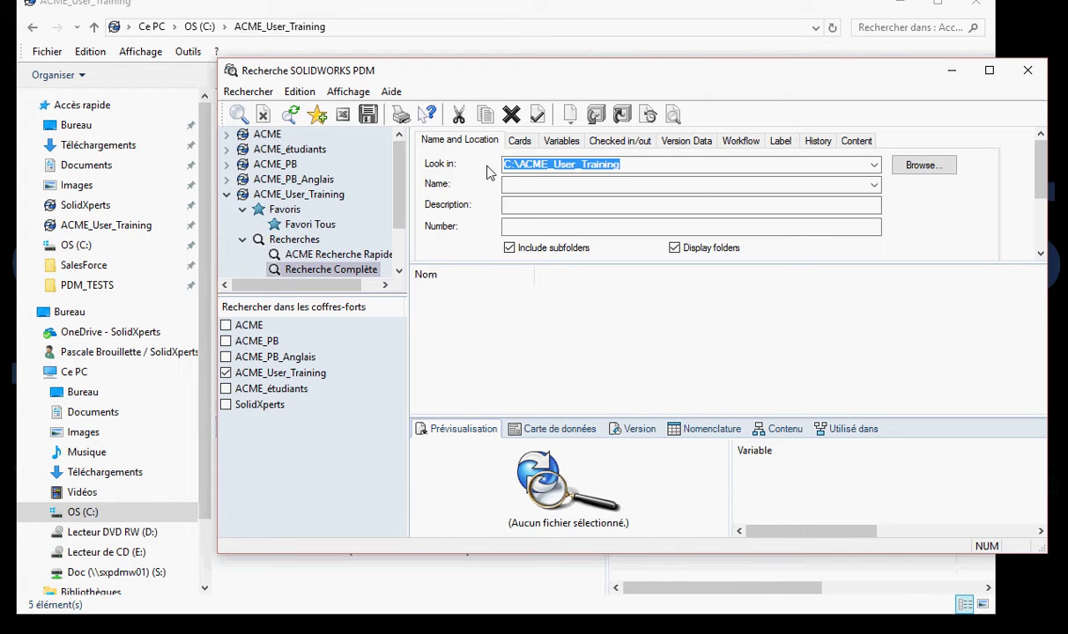
{"action": "left_click", "coordinate": [675, 250]}
Search for files checked out by only the chosen user, hiding non-checked-out files (16 results).
{"action": "left_click", "coordinate": [603, 141]}
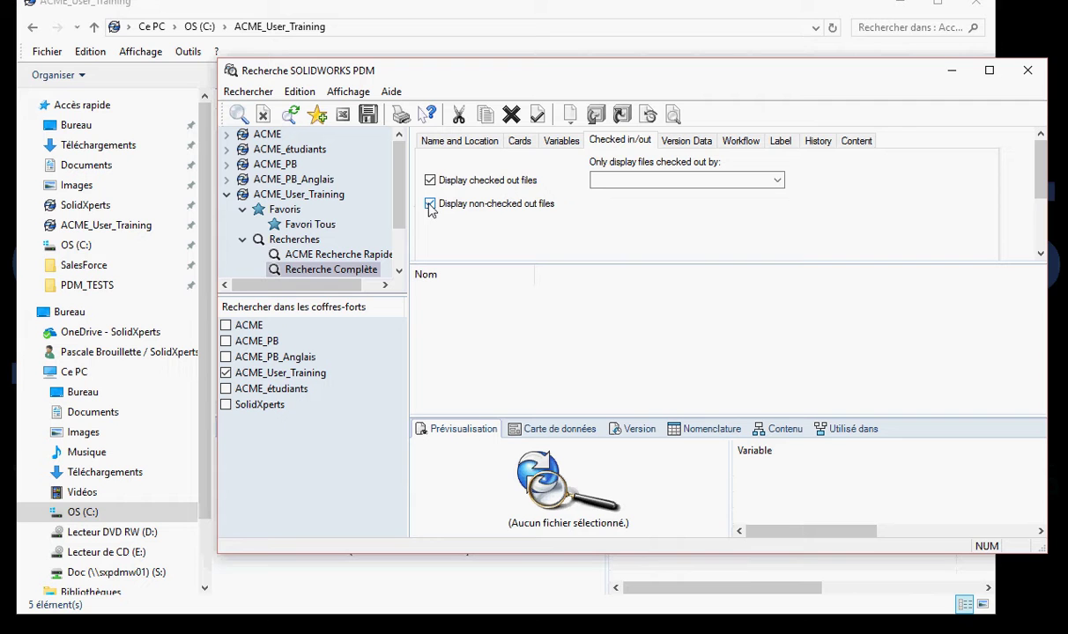
{"action": "left_click", "coordinate": [430, 205]}
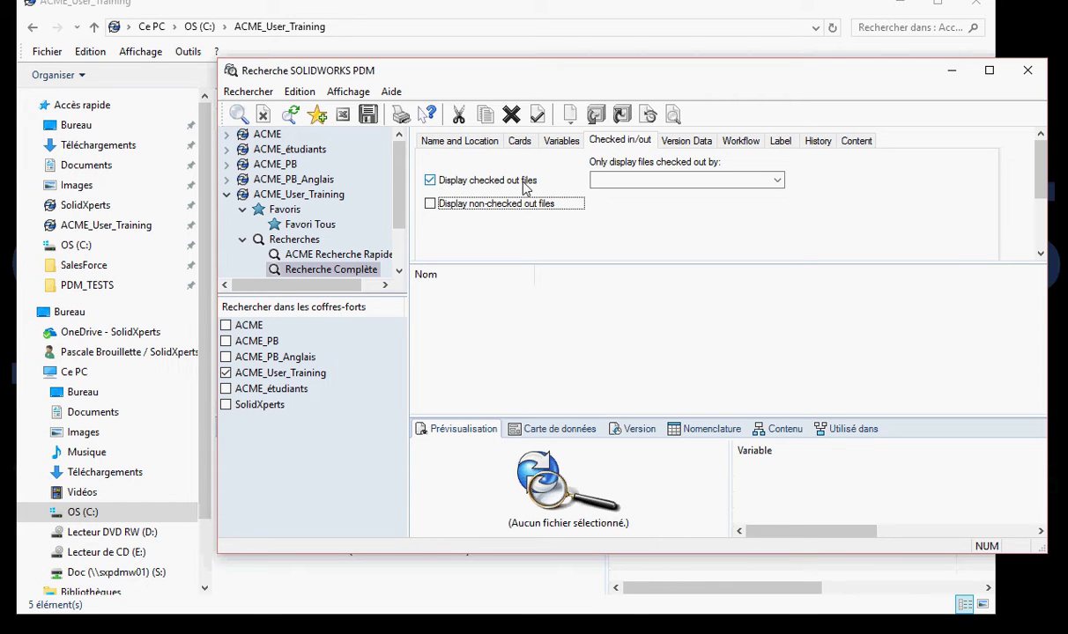
{"action": "left_click", "coordinate": [773, 182]}
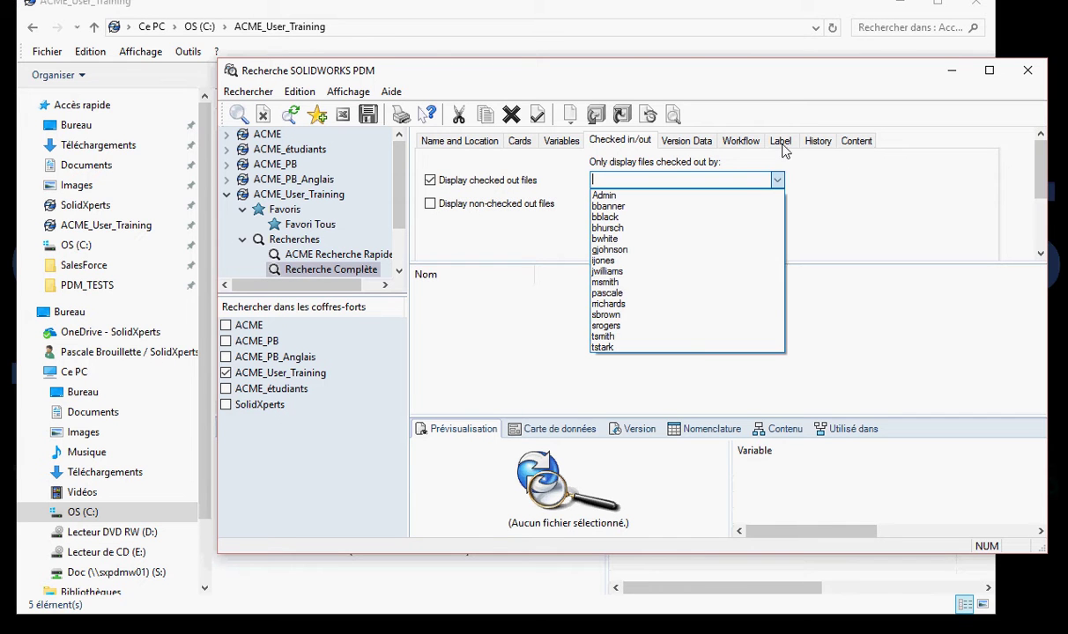
{"action": "left_click", "coordinate": [627, 294]}
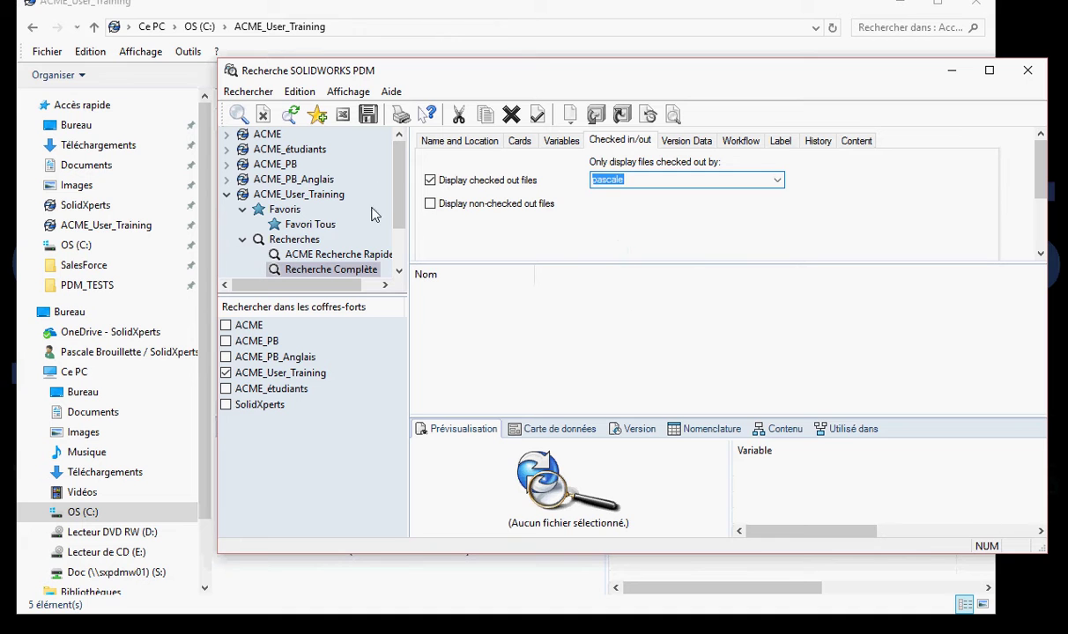
{"action": "left_click", "coordinate": [238, 113]}
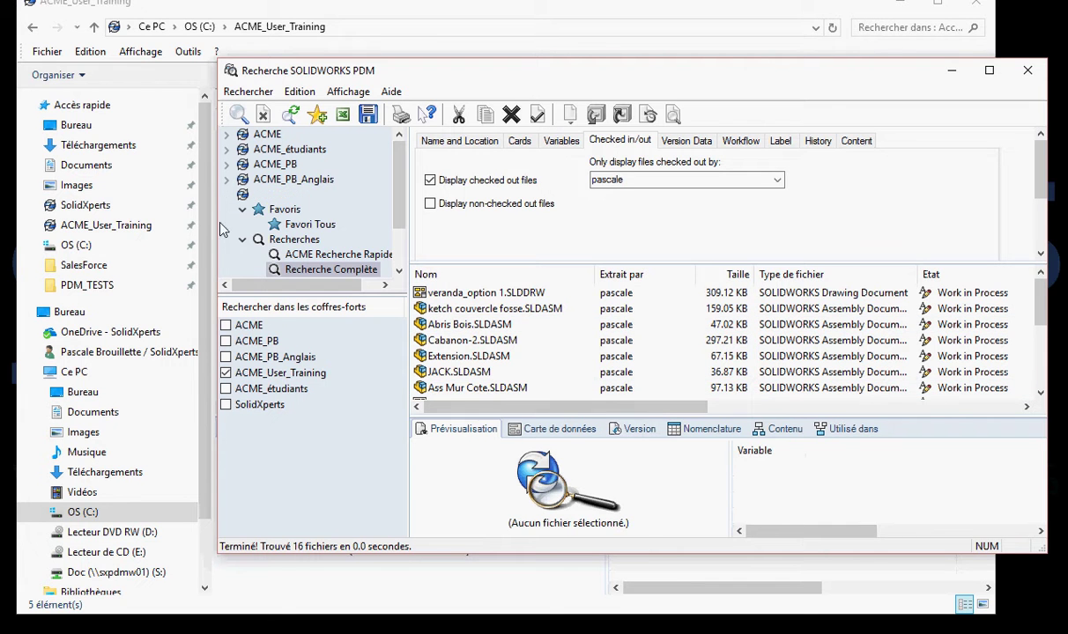
{"action": "left_click", "coordinate": [318, 117]}
Save the search as a favourite, giving that user and Engineering view and edit rights.
{"action": "left_click", "coordinate": [532, 151]}
{"action": "key", "text": "ctrl+a"}
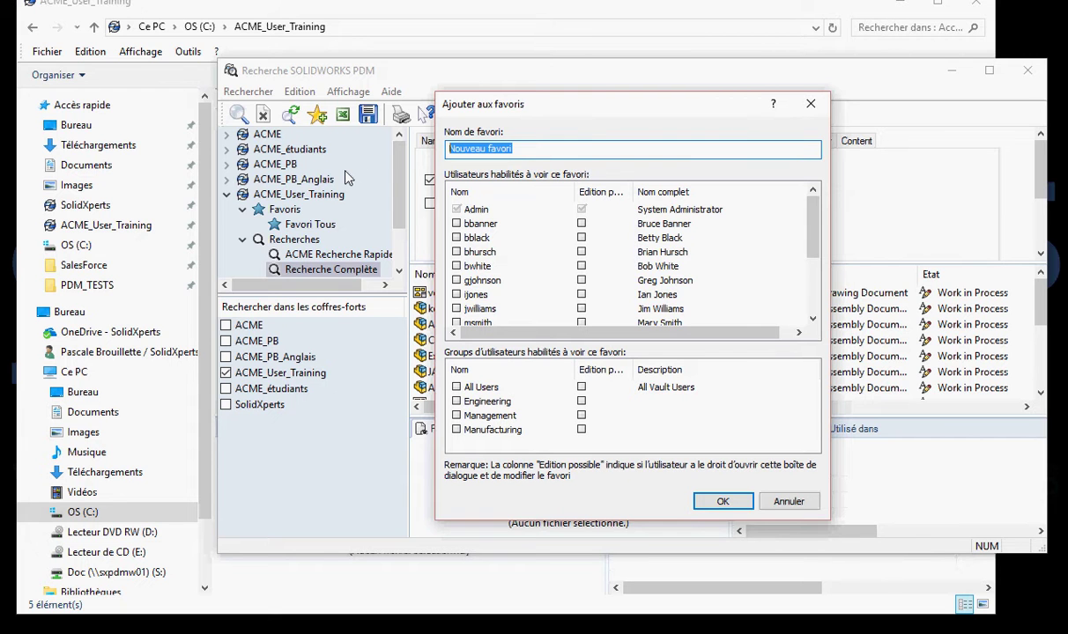
{"action": "type", "text": "Extrait pa"}
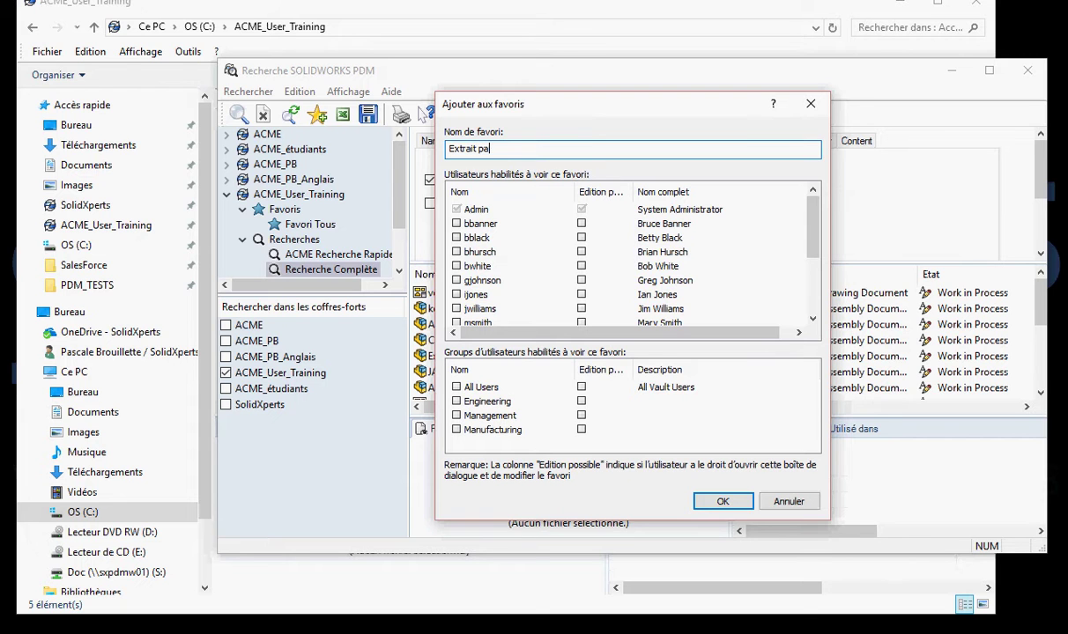
{"action": "type", "text": "Pascale"}
{"action": "left_click_drag", "start_coordinate": [815, 215], "coordinate": [818, 245]}
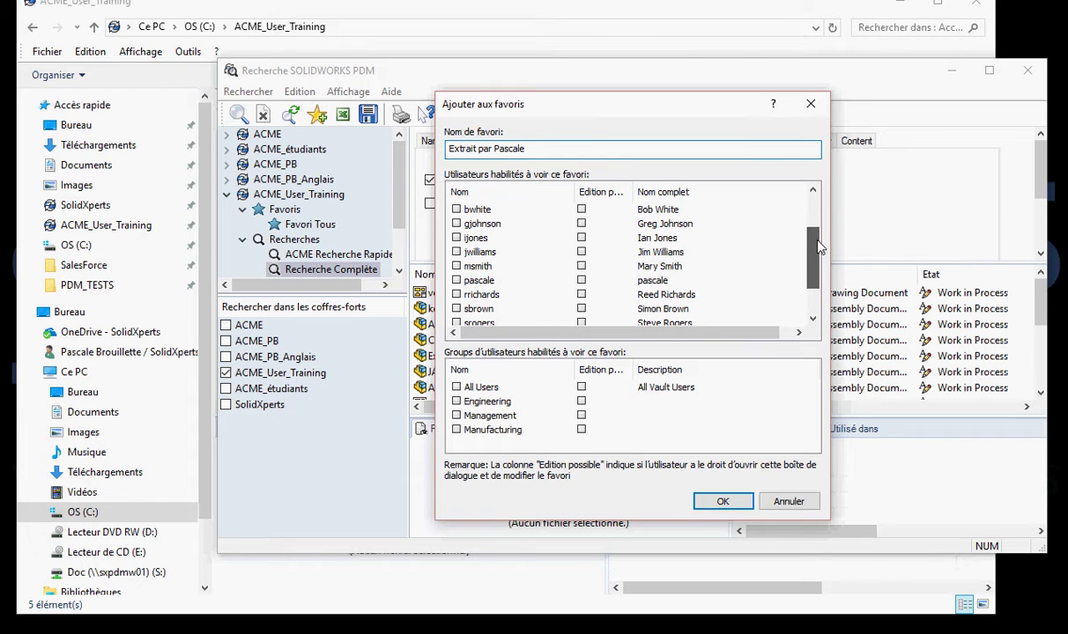
{"action": "left_click", "coordinate": [456, 280]}
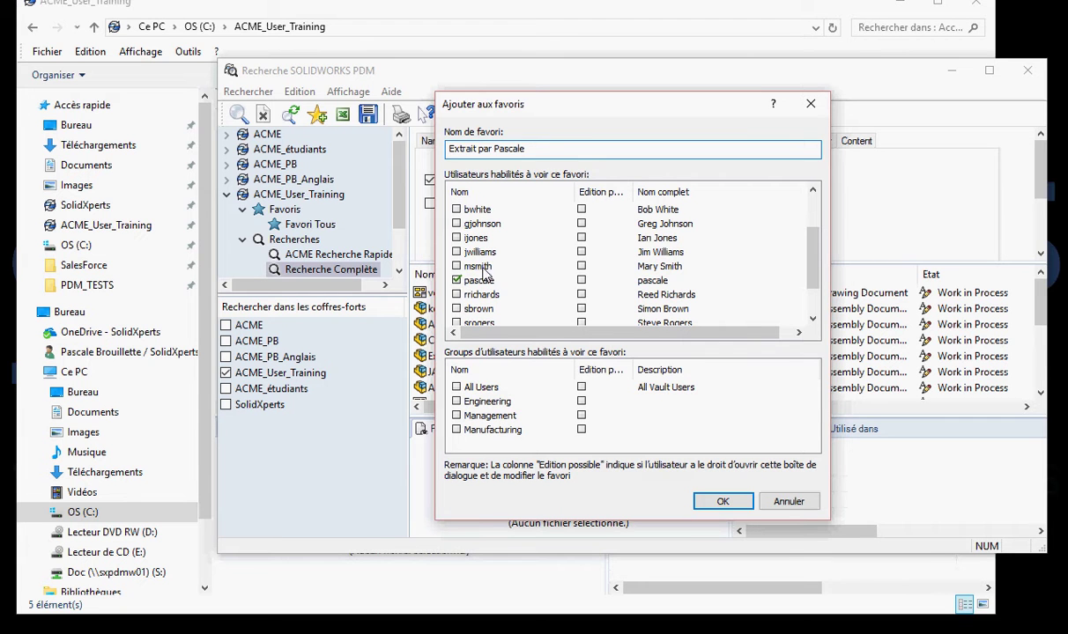
{"action": "left_click", "coordinate": [581, 280]}
{"action": "left_click", "coordinate": [456, 402]}
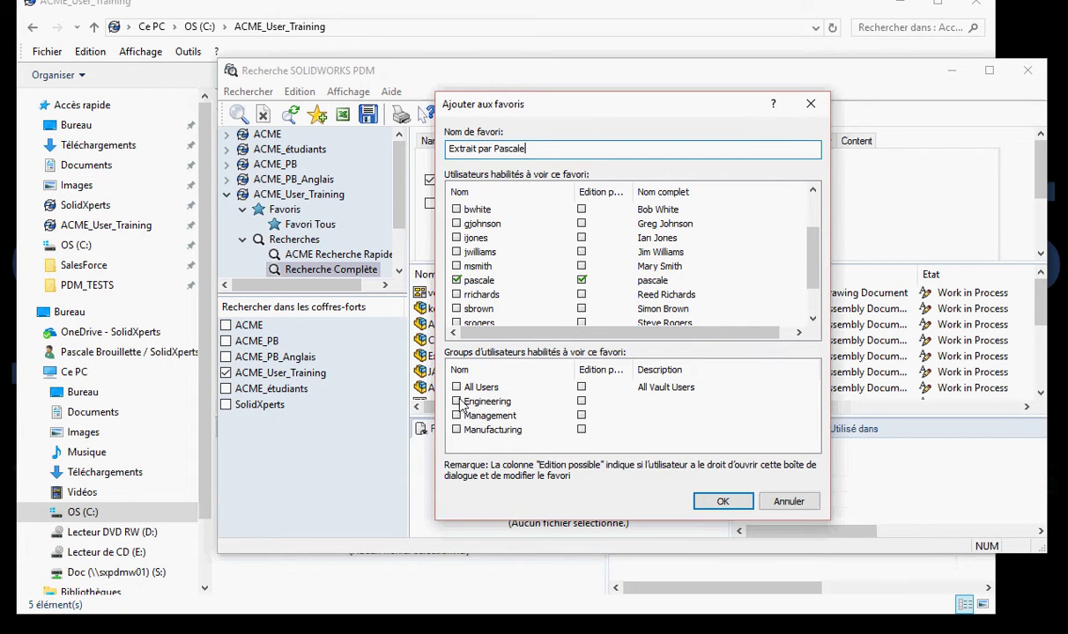
{"action": "left_click", "coordinate": [581, 402]}
{"action": "left_click", "coordinate": [723, 501]}
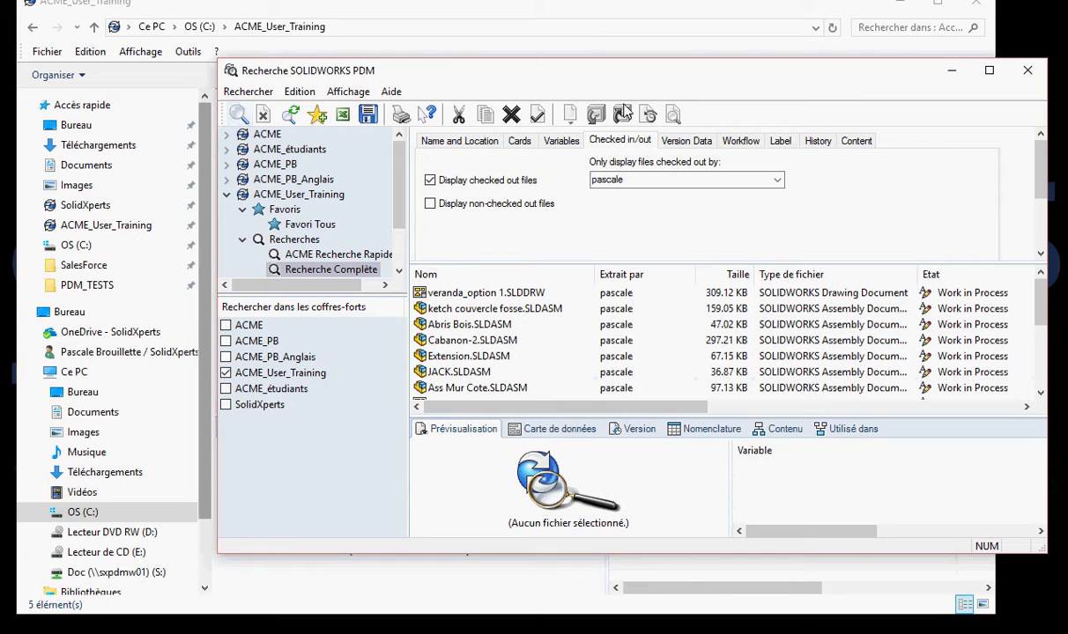
Confirm the new favourite under Favoris, then run it from the Explorer search dropdown.
{"action": "left_click", "coordinate": [242, 208]}
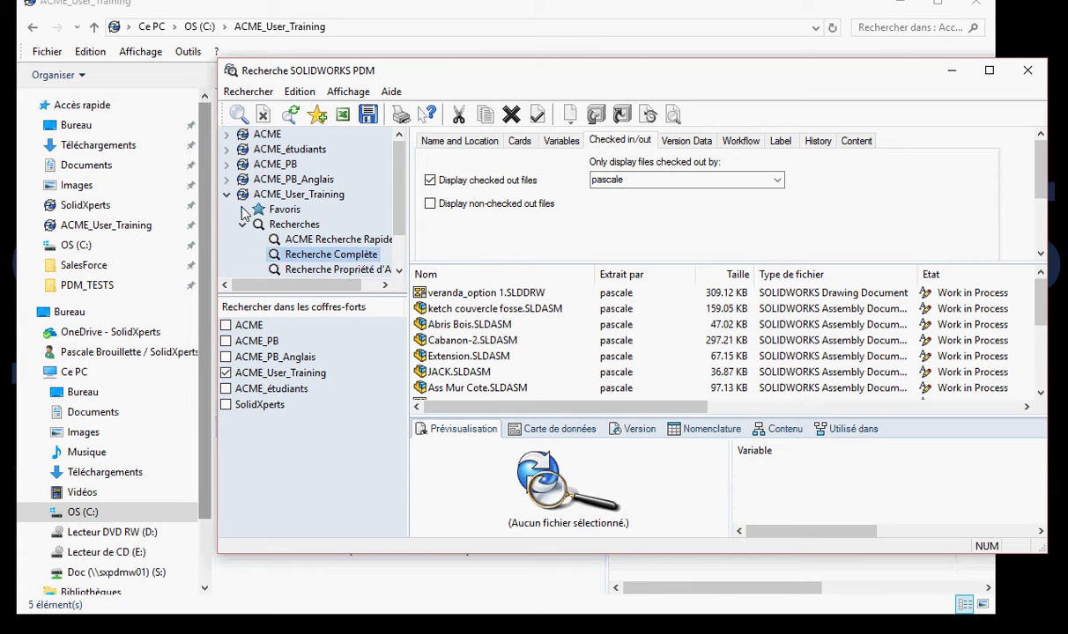
{"action": "left_click", "coordinate": [242, 209]}
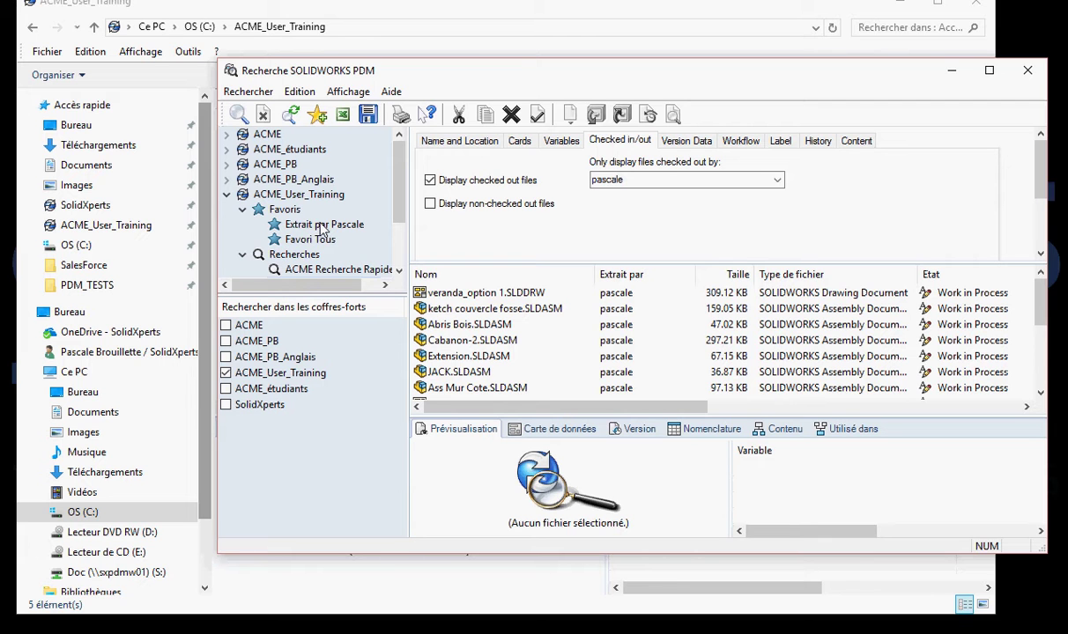
{"action": "left_click", "coordinate": [1027, 70]}
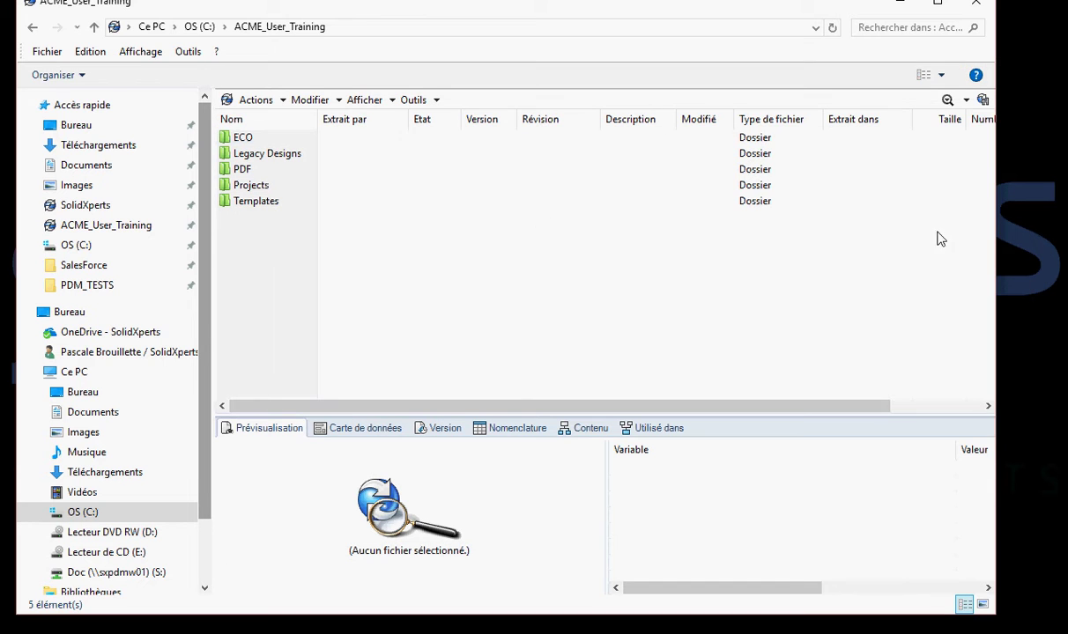
{"action": "left_click", "coordinate": [967, 101]}
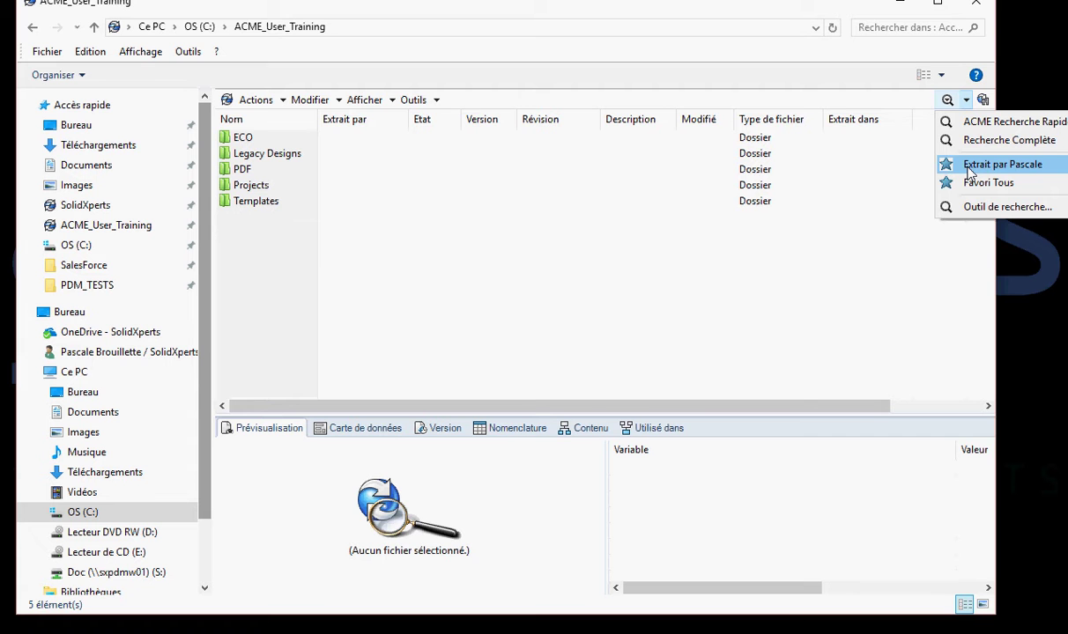
{"action": "left_click", "coordinate": [970, 167]}
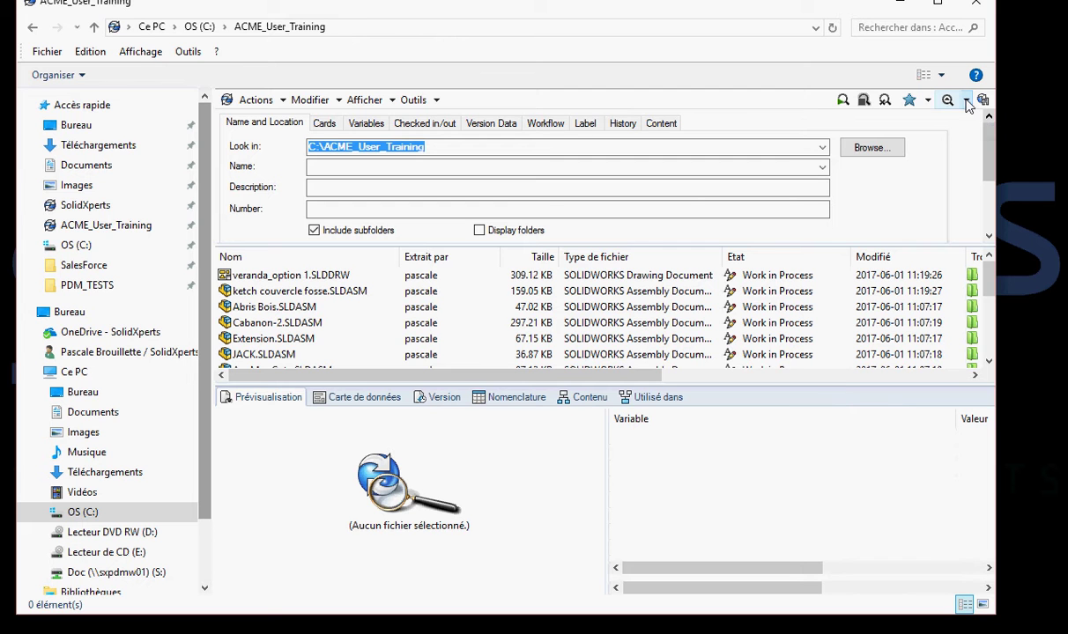
{"action": "left_click", "coordinate": [966, 101]}
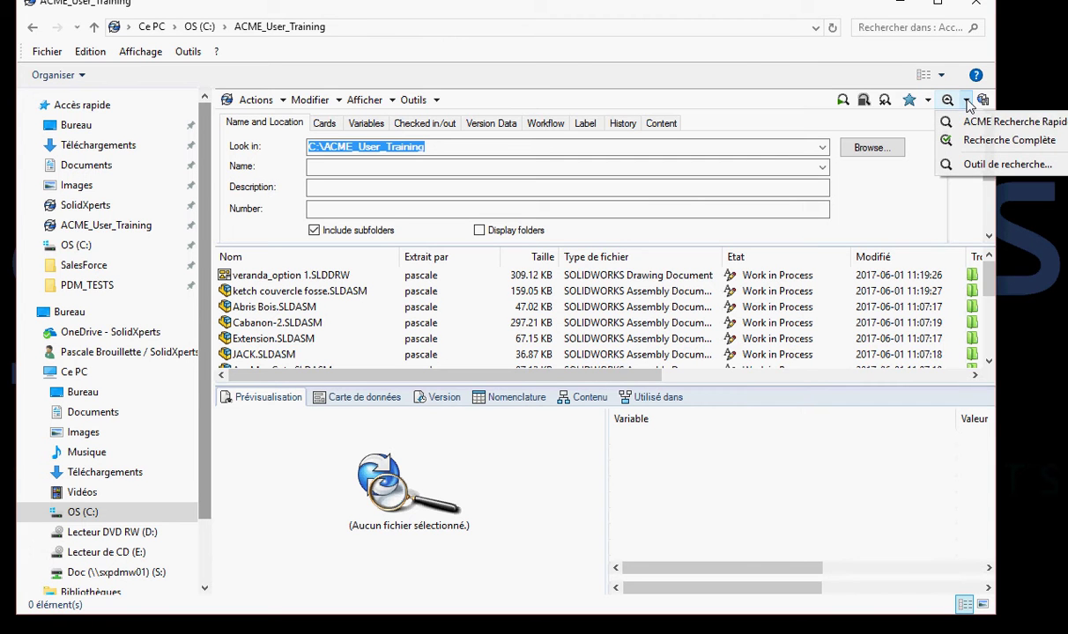
Delete the checked-out favourite from Favoris in the search tool, confirming with Oui.
{"action": "left_click", "coordinate": [1053, 167]}
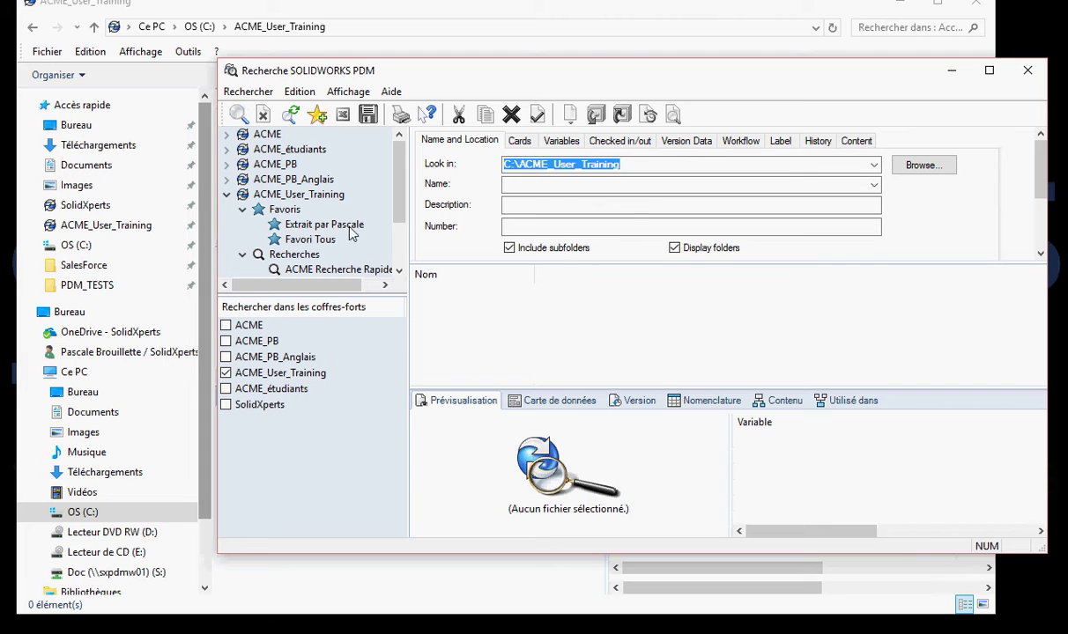
{"action": "left_click", "coordinate": [328, 222]}
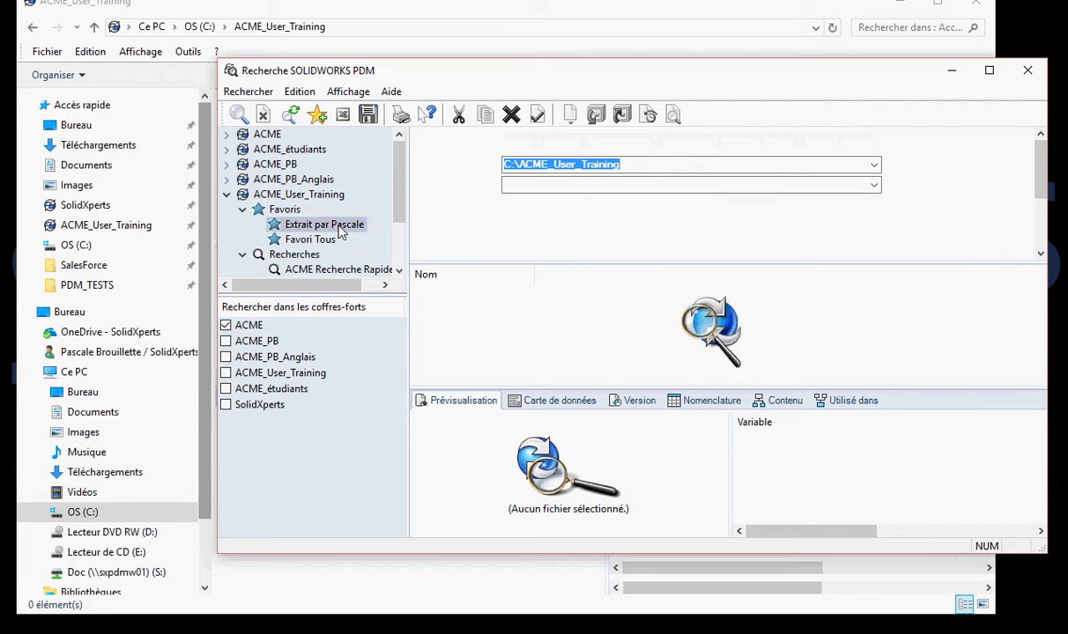
{"action": "right_click", "coordinate": [314, 226]}
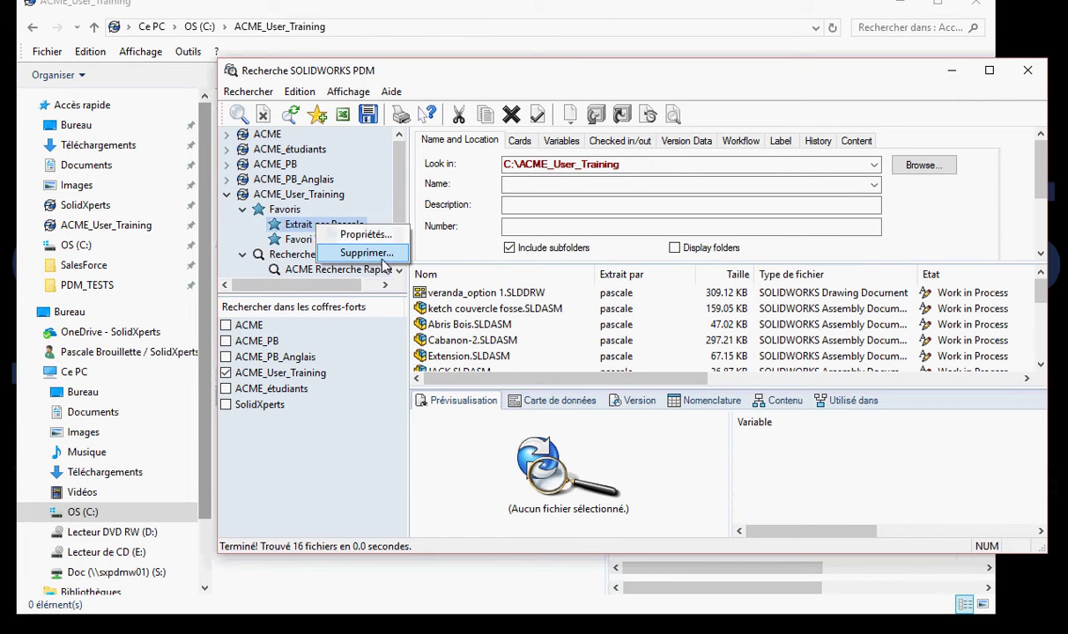
{"action": "left_click", "coordinate": [366, 253]}
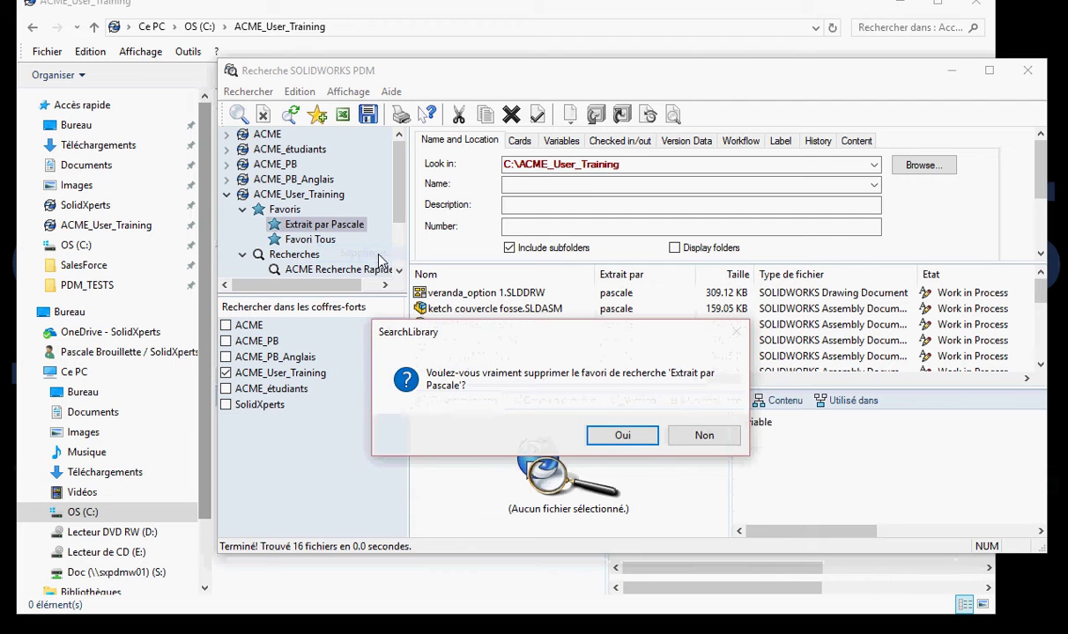
{"action": "left_click", "coordinate": [641, 443]}
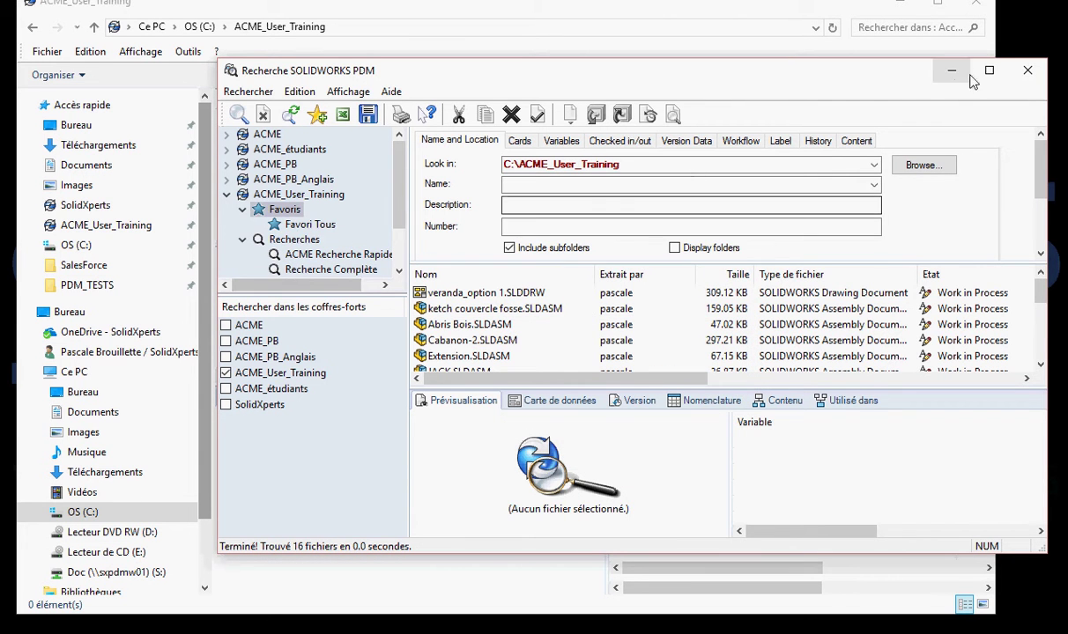
Close the search windows and verify only ACME Recherche Rapide, Recherche Complète and Favori Tous remain.
{"action": "left_click", "coordinate": [1028, 72]}
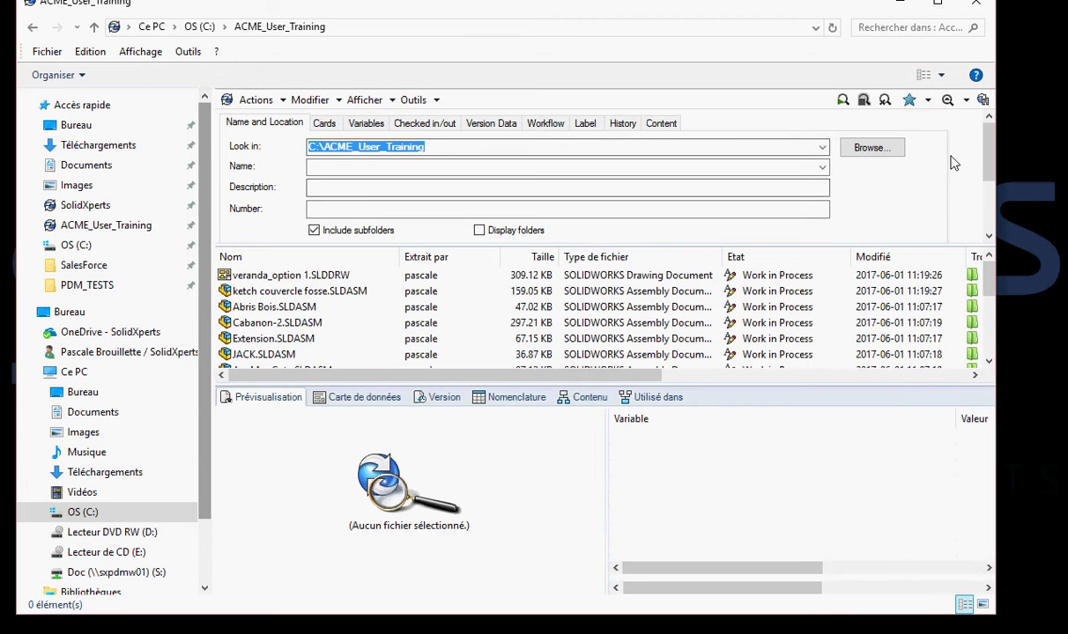
{"action": "left_click", "coordinate": [951, 102]}
{"action": "left_click", "coordinate": [965, 100]}
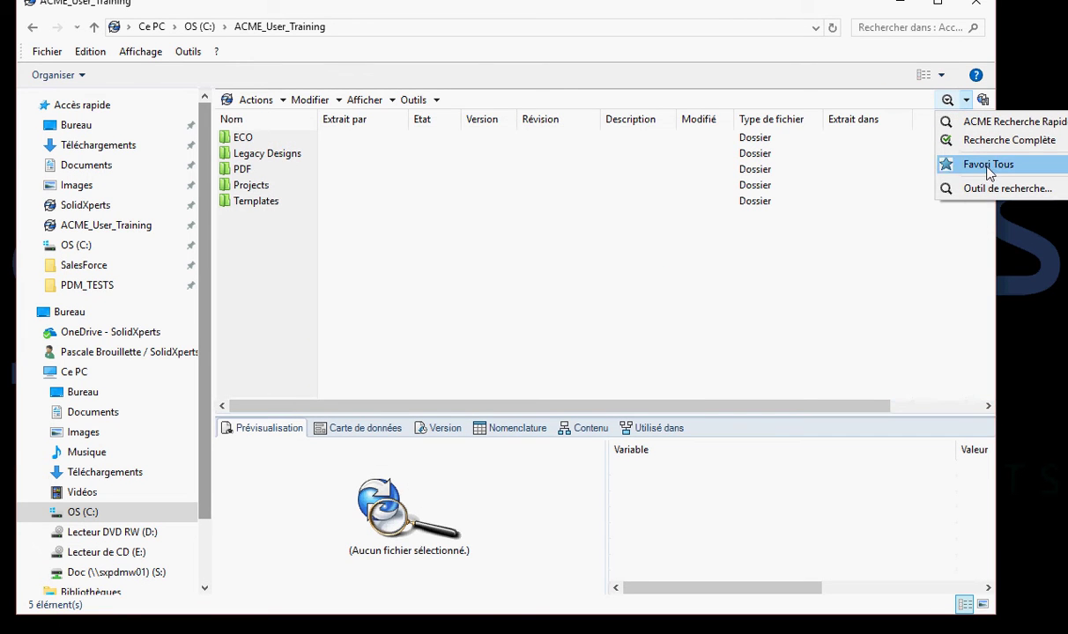